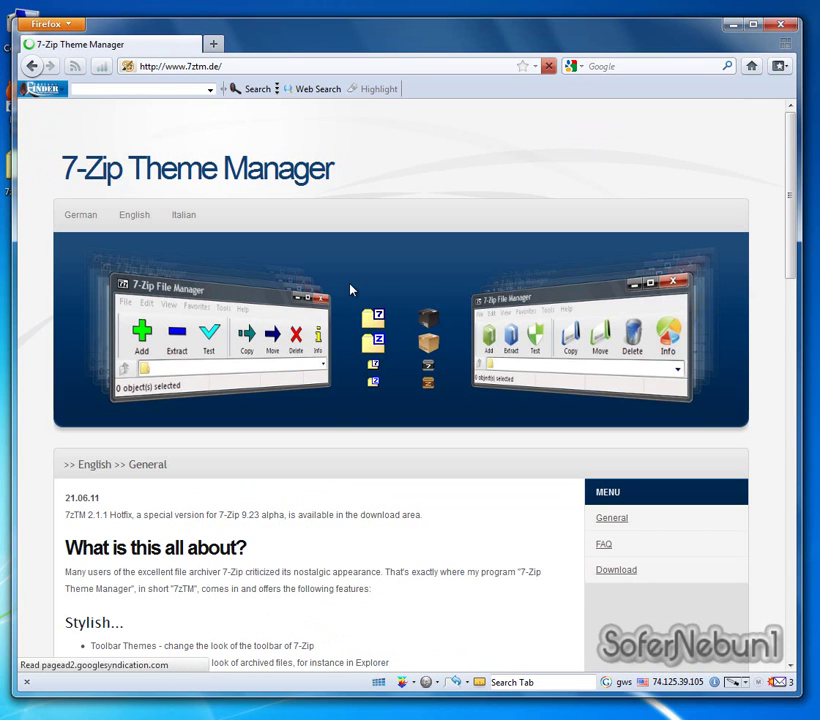
Request the 7zTM 2.1 archive from the site's Download page, cancel the download and close the browser
click(613, 576)
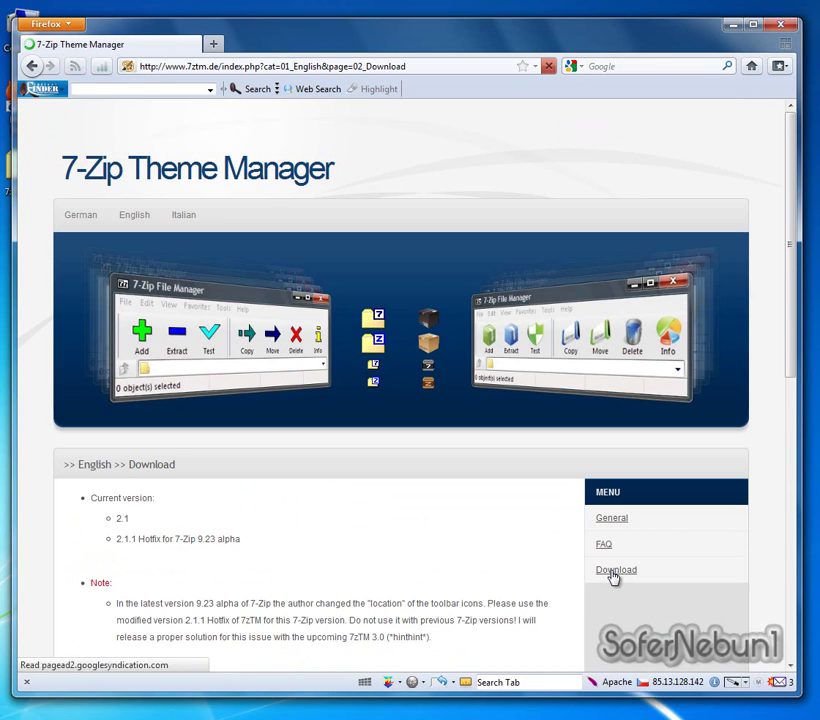
scroll(290, 502, down, 3)
scroll(290, 502, down, 3)
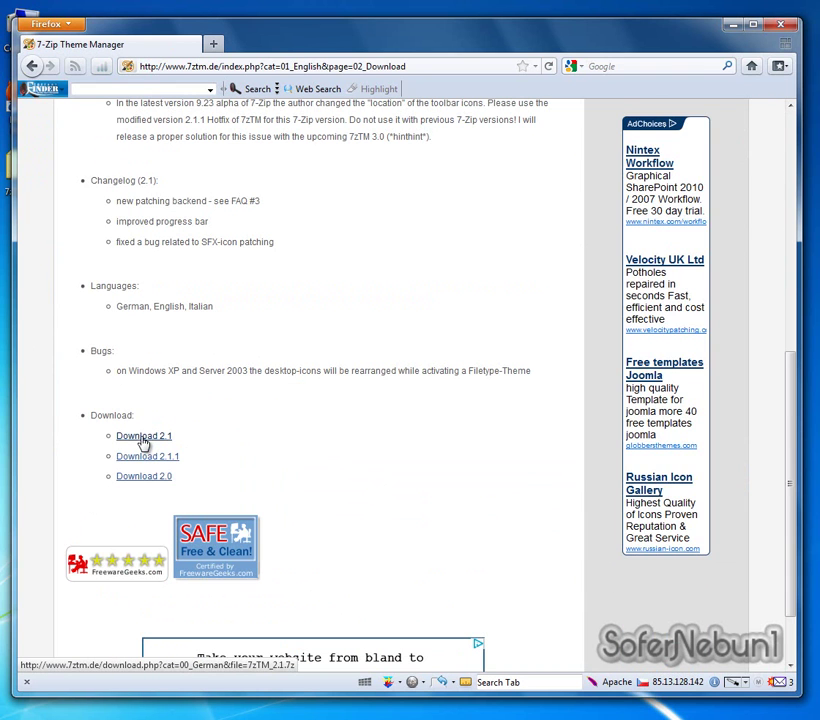
click(143, 437)
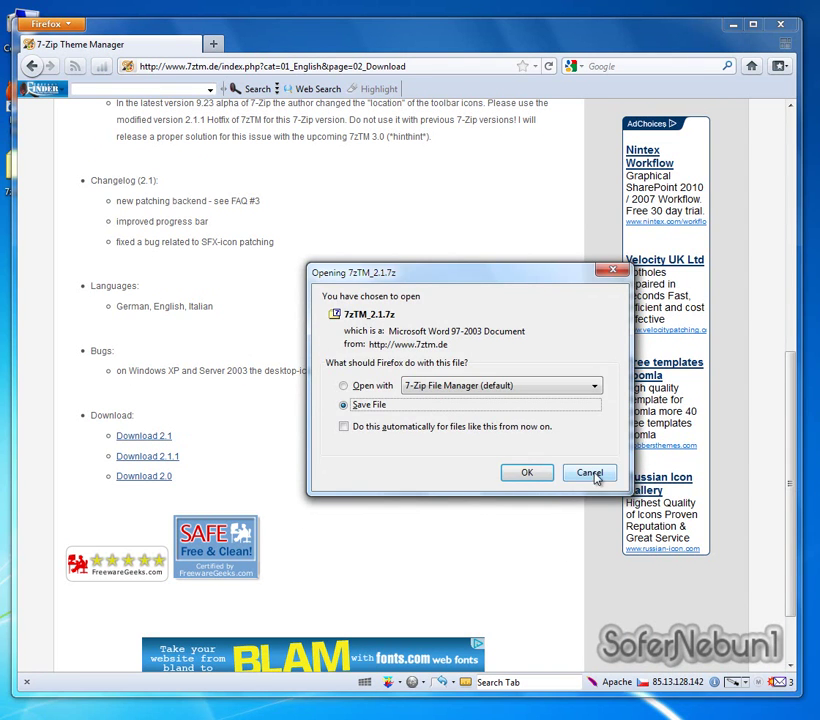
click(590, 473)
click(783, 23)
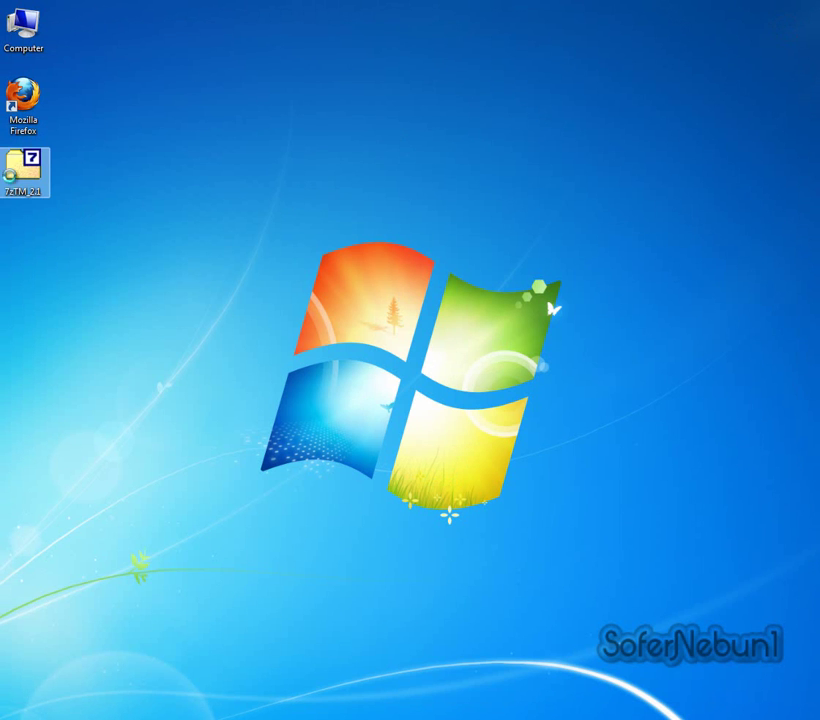
Extract the 7zTM_2.1 archive into its own 7zTM_2.1 folder and place a 7-Zip File Manager shortcut on the desktop
right_click(17, 175)
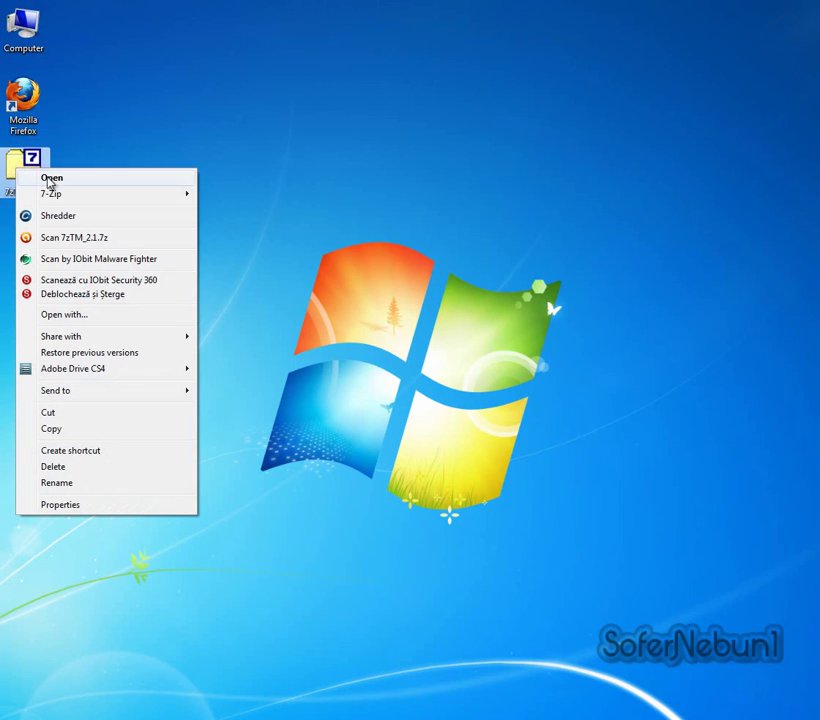
mouse_move(57, 197)
click(264, 243)
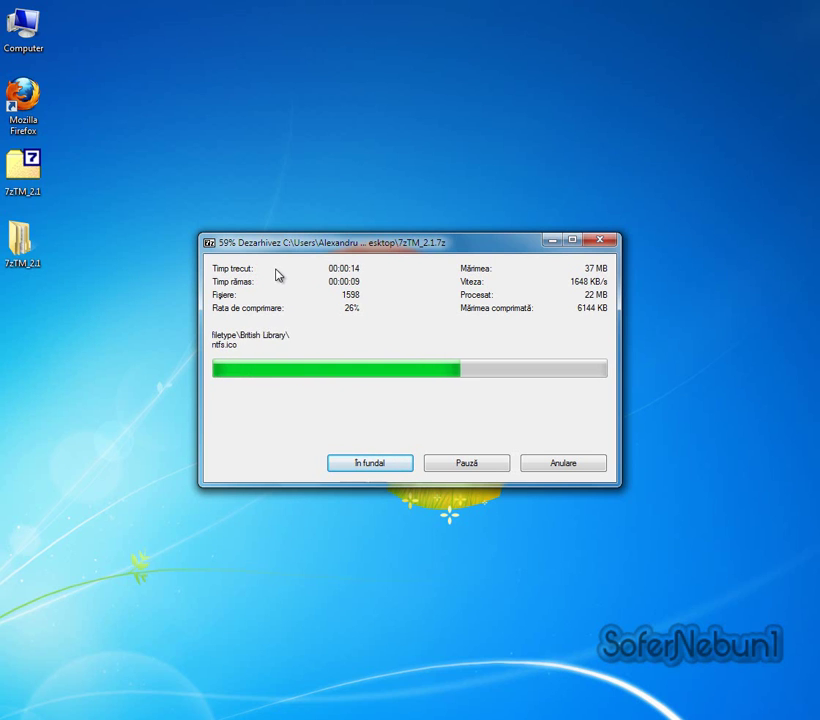
key(super)
drag(7, 531, 70, 326)
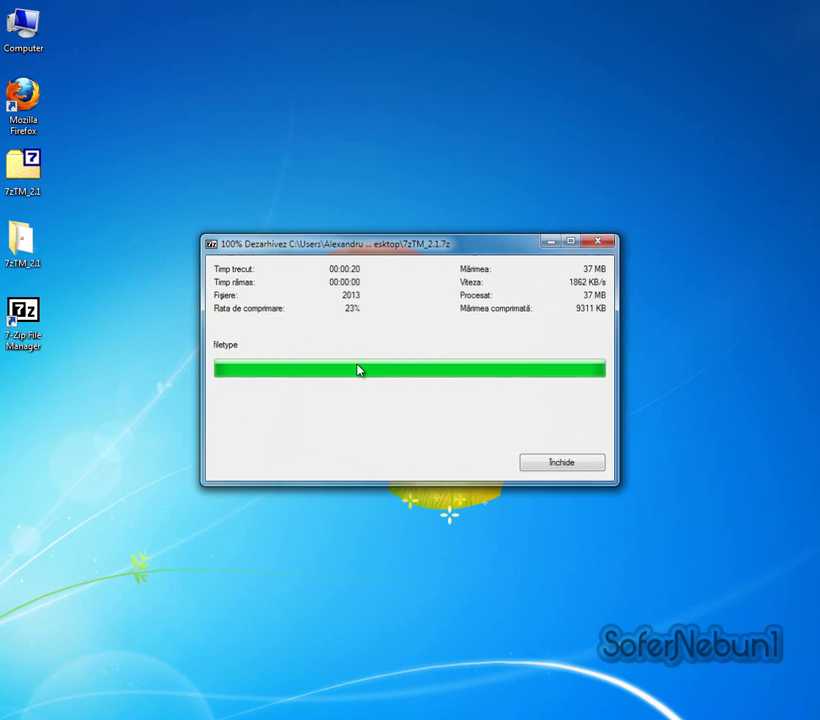
Run the 7zTM application from the extracted 7zTM_2.1 folder and close the folder window
double_click(37, 250)
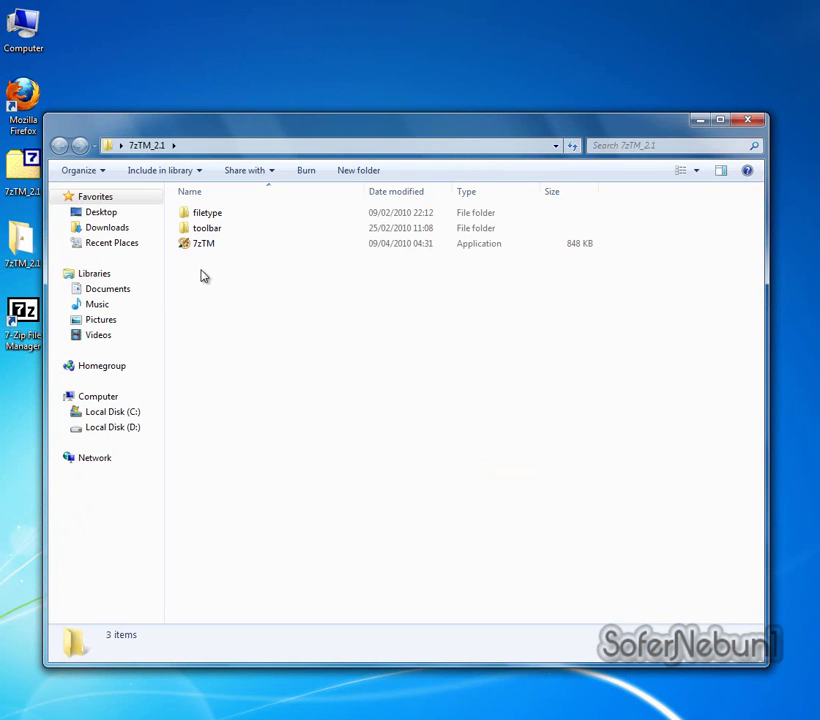
double_click(222, 245)
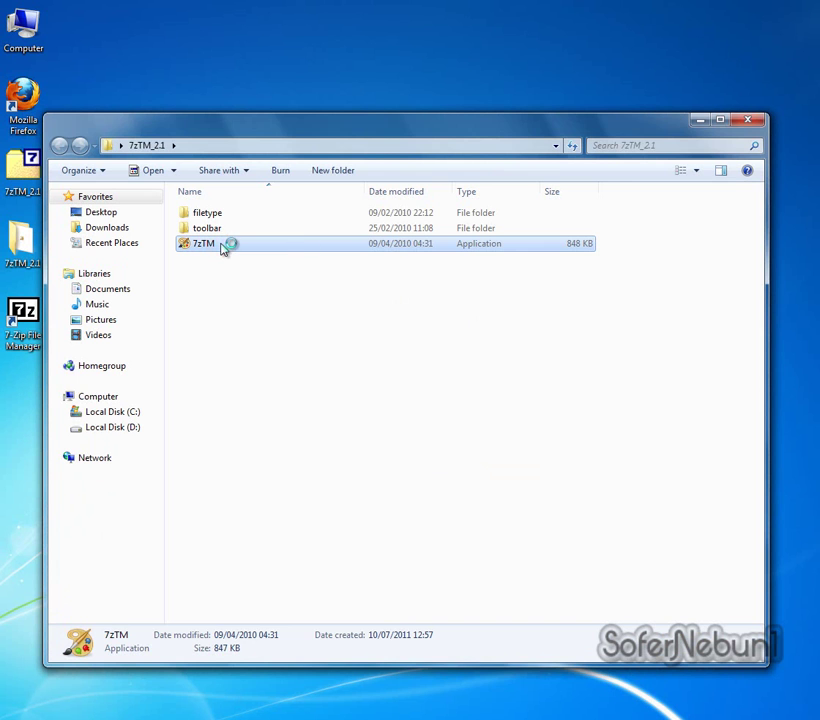
click(747, 120)
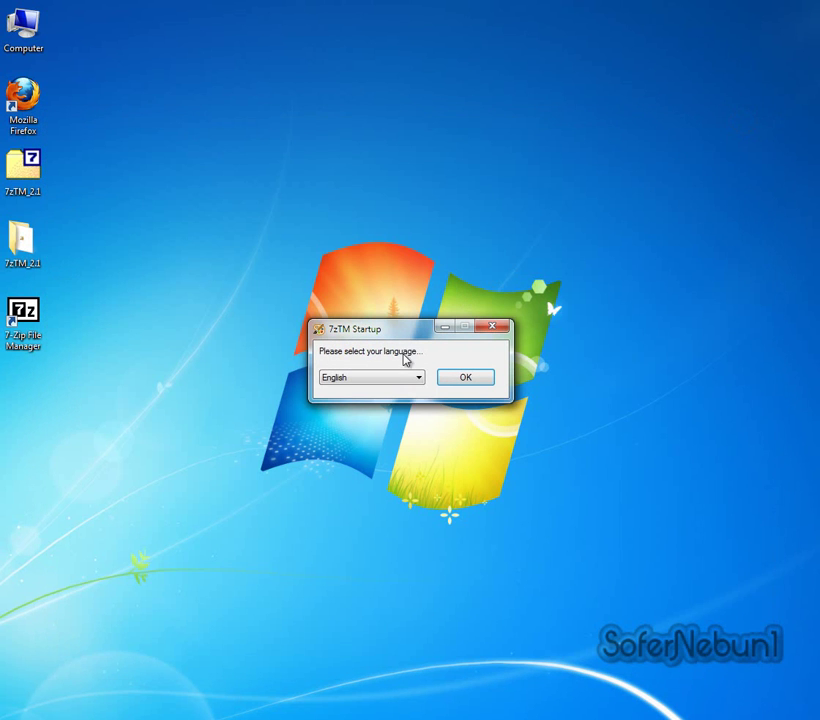
Choose English as the startup language and accept C:\Program Files\7-Zip as the 7-Zip directory
click(402, 377)
click(339, 386)
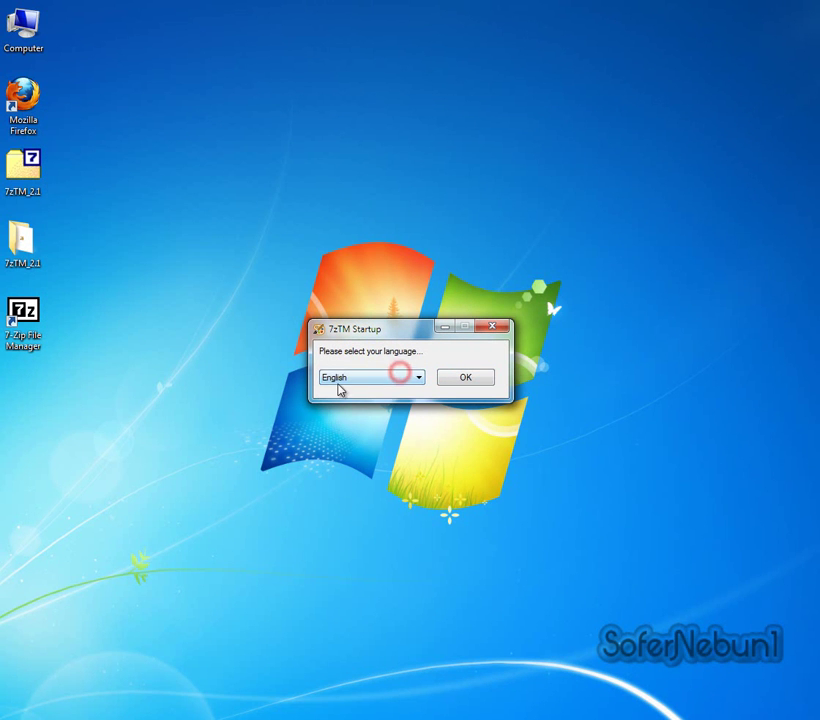
click(463, 378)
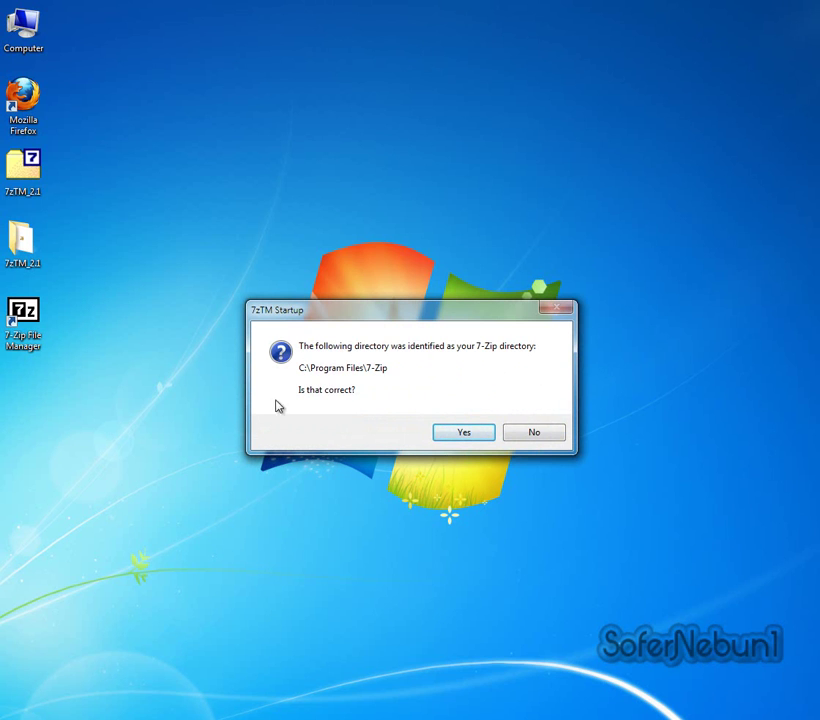
click(443, 433)
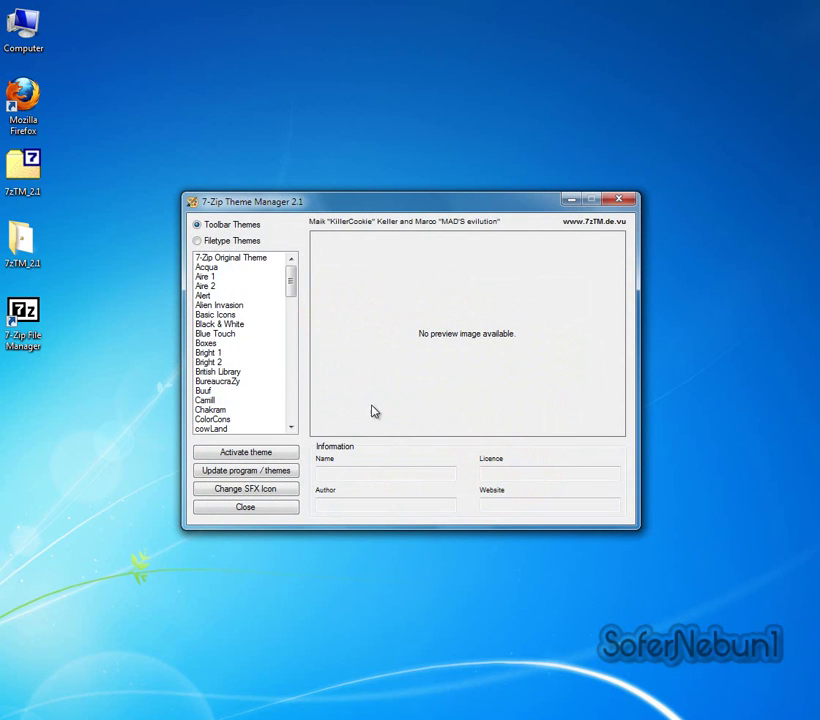
Preview a selection of toolbar themes from 7-Zip Original Theme through BureaucraZy
click(226, 259)
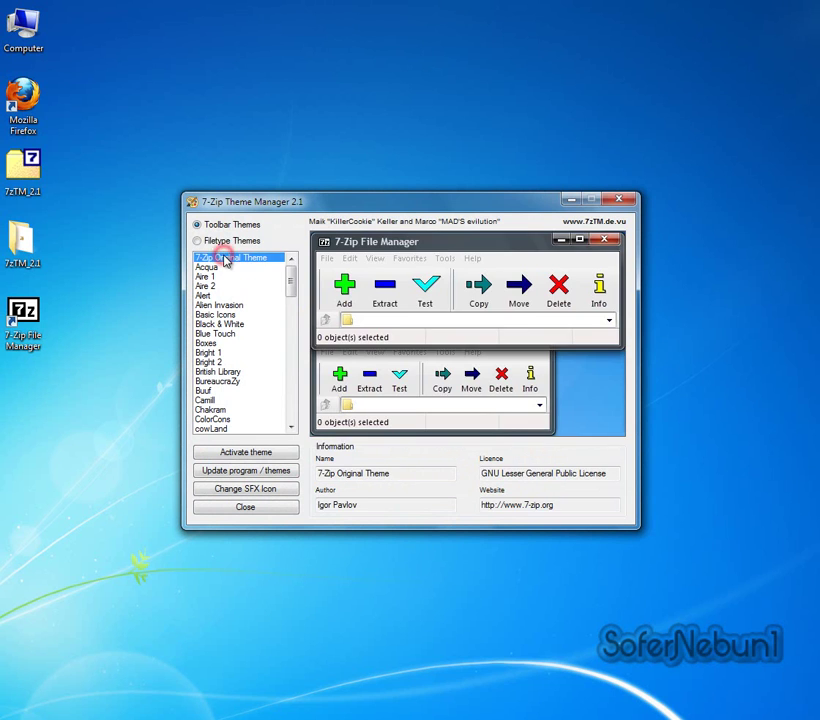
click(206, 226)
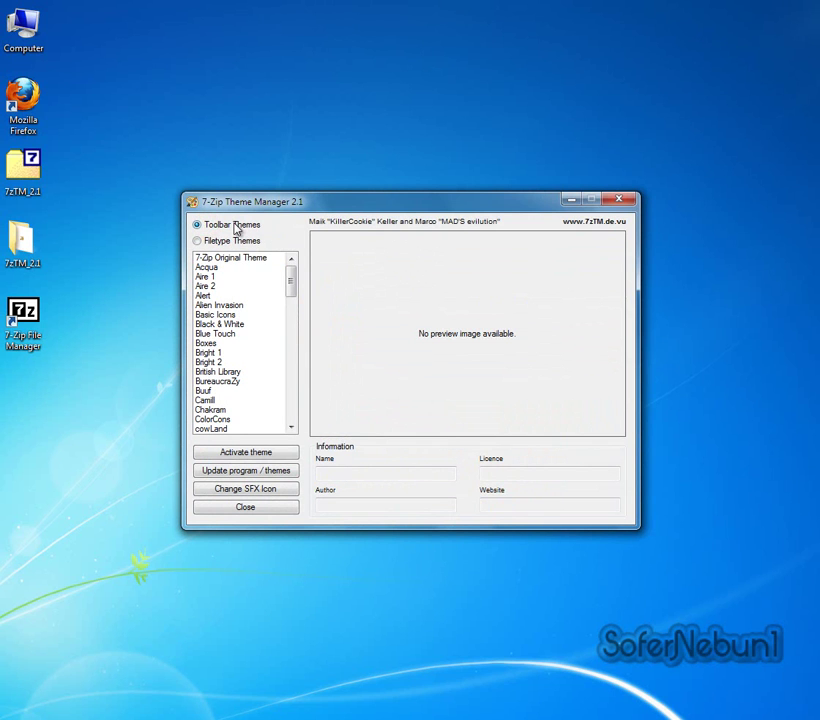
click(226, 260)
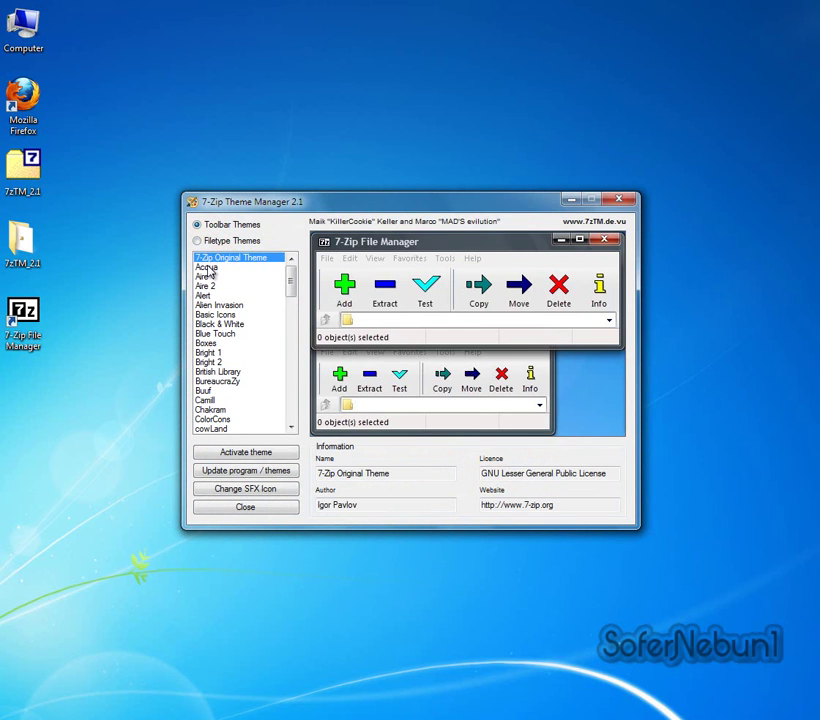
click(207, 268)
click(208, 286)
click(206, 295)
click(208, 314)
click(208, 333)
click(210, 352)
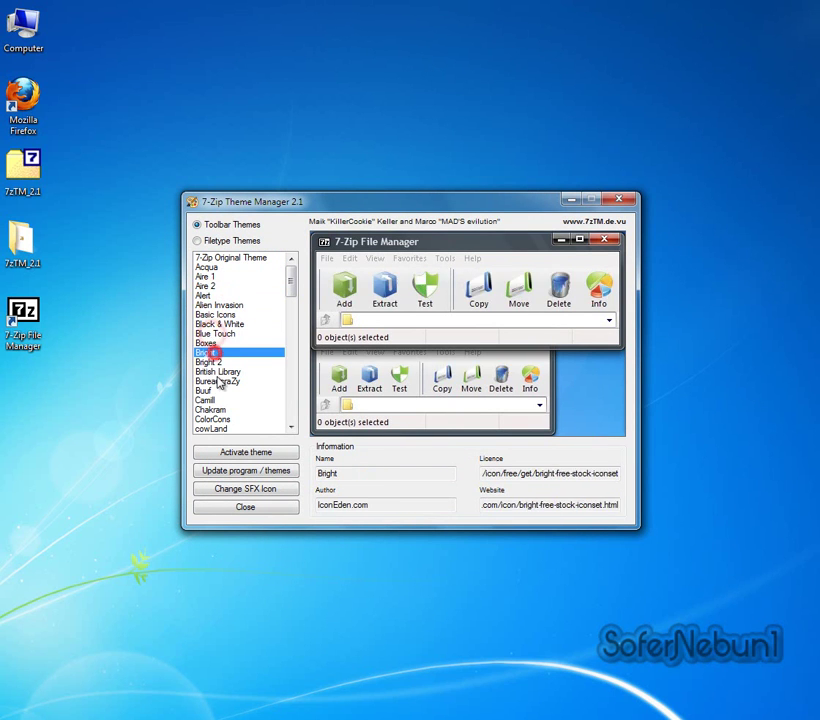
click(216, 381)
Compare the previews of the first toolbar themes again, including Basic Icons, Alien Invasion, Alert, Aire 1, Acqua, Blue Touch and Black & White
mouse_move(290, 280)
mouse_down()
mouse_move(289, 410)
mouse_move(287, 267)
mouse_up()
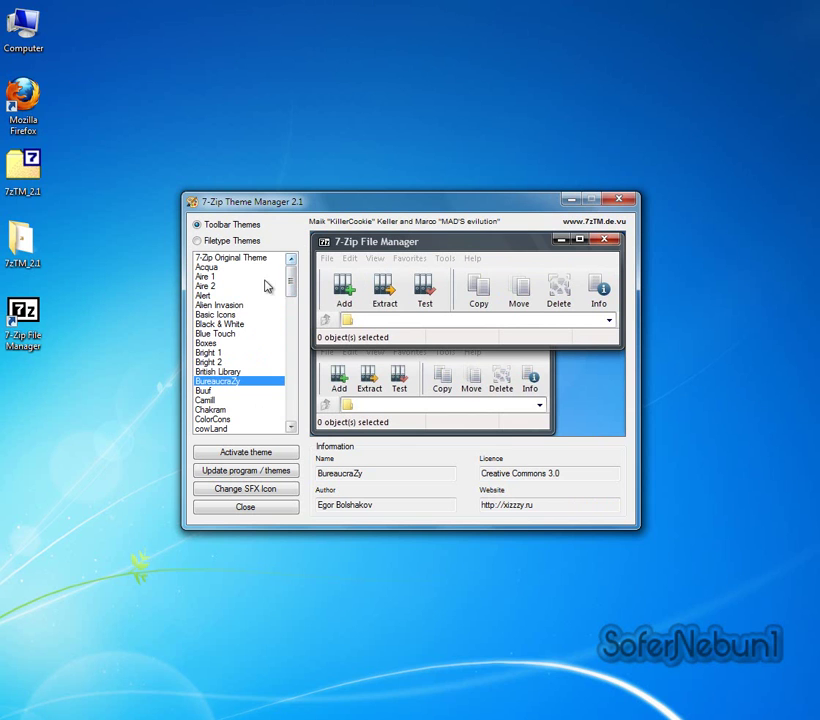
click(236, 294)
click(222, 312)
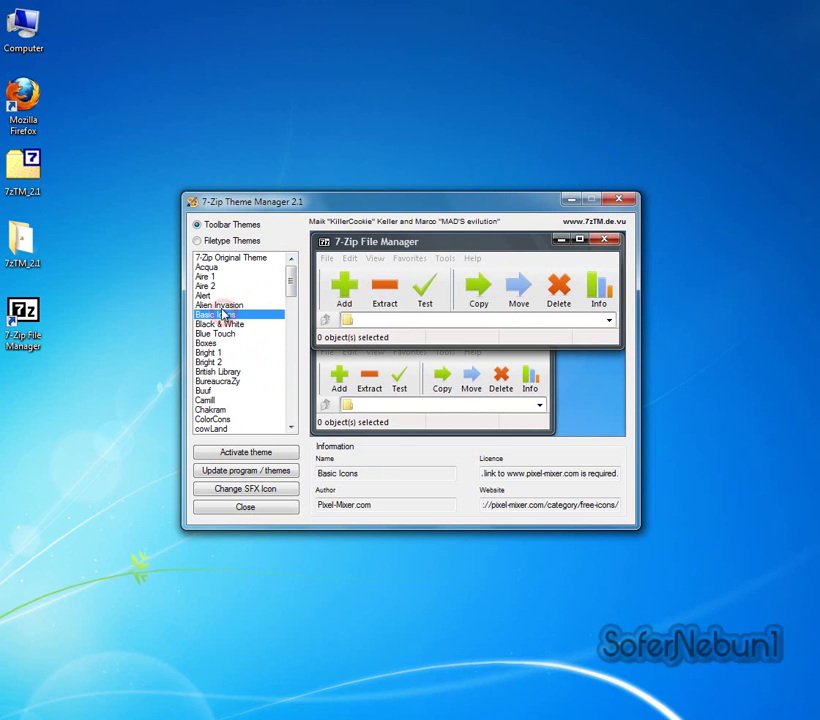
click(220, 305)
click(211, 294)
click(209, 277)
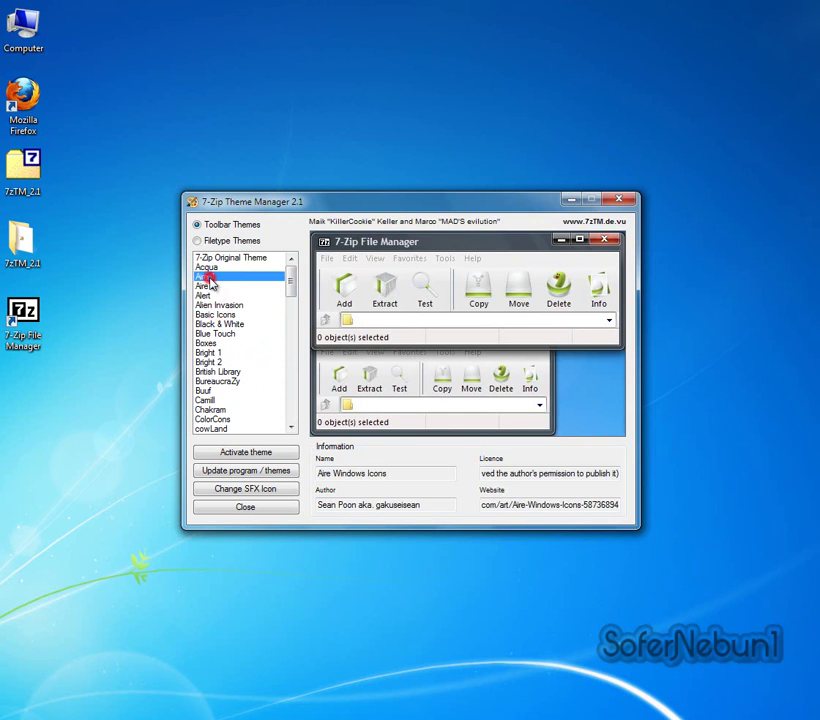
click(209, 266)
click(212, 314)
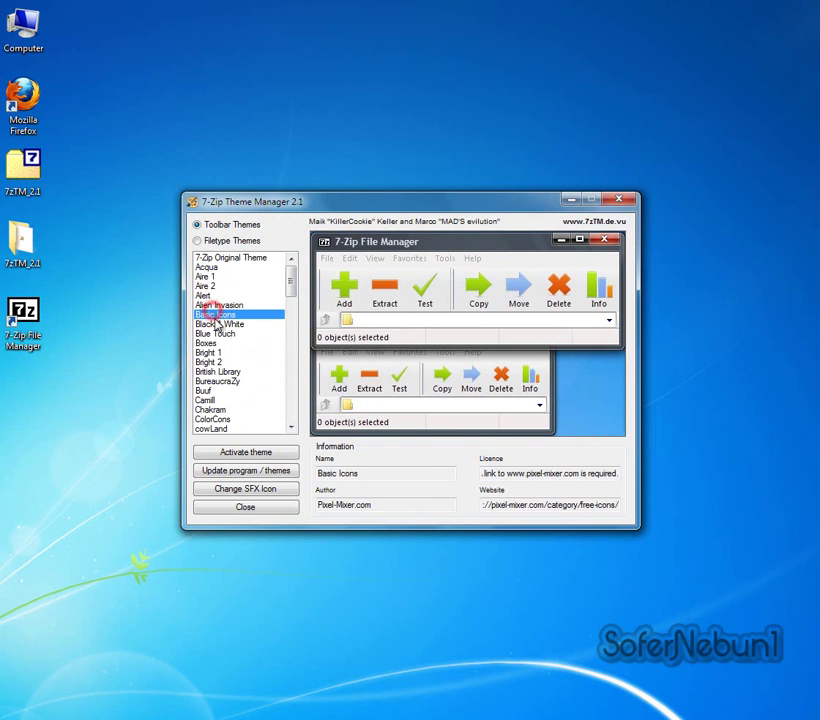
click(217, 334)
click(219, 324)
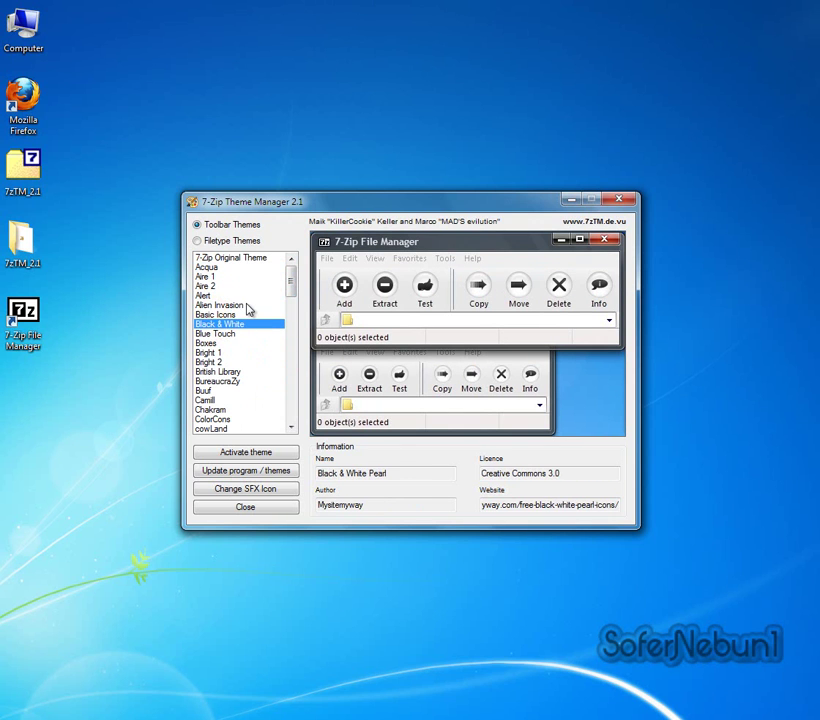
Preview the Buuf and Camill toolbar themes, plus Greenzy, Greyscale and their neighbours farther down the list
click(207, 390)
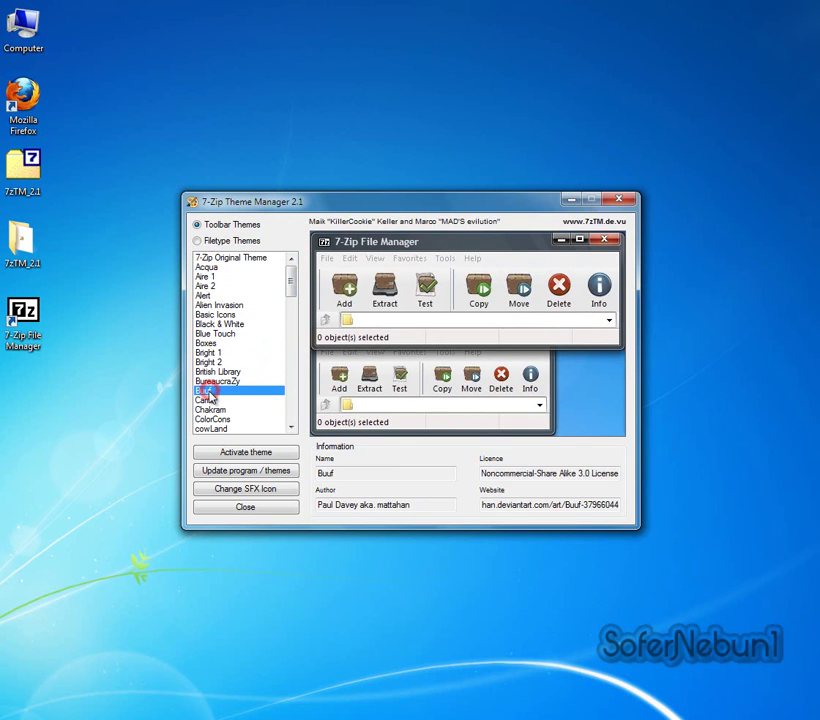
click(212, 401)
scroll(240, 390, down, 7)
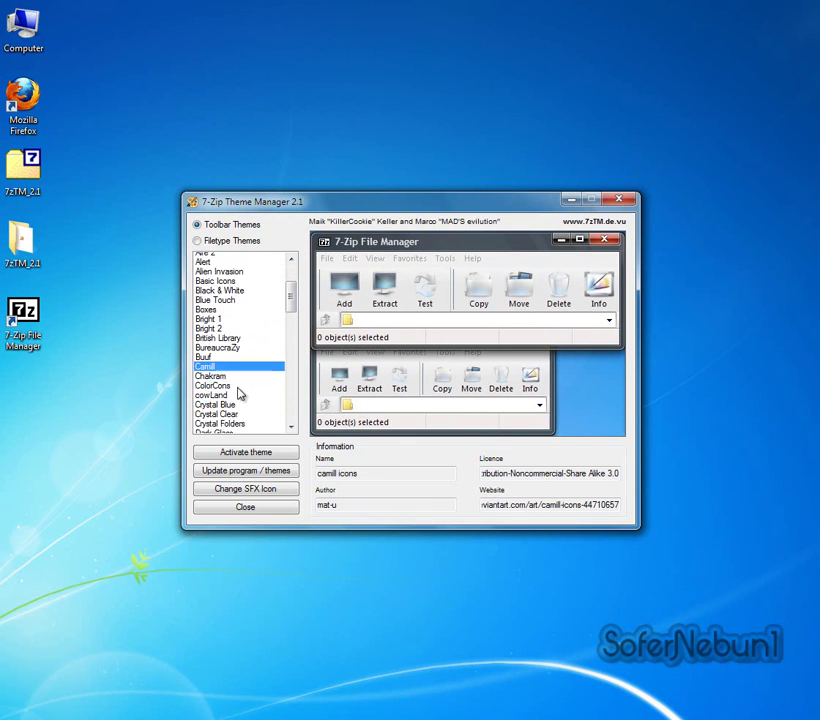
click(220, 332)
click(220, 341)
click(225, 371)
click(216, 353)
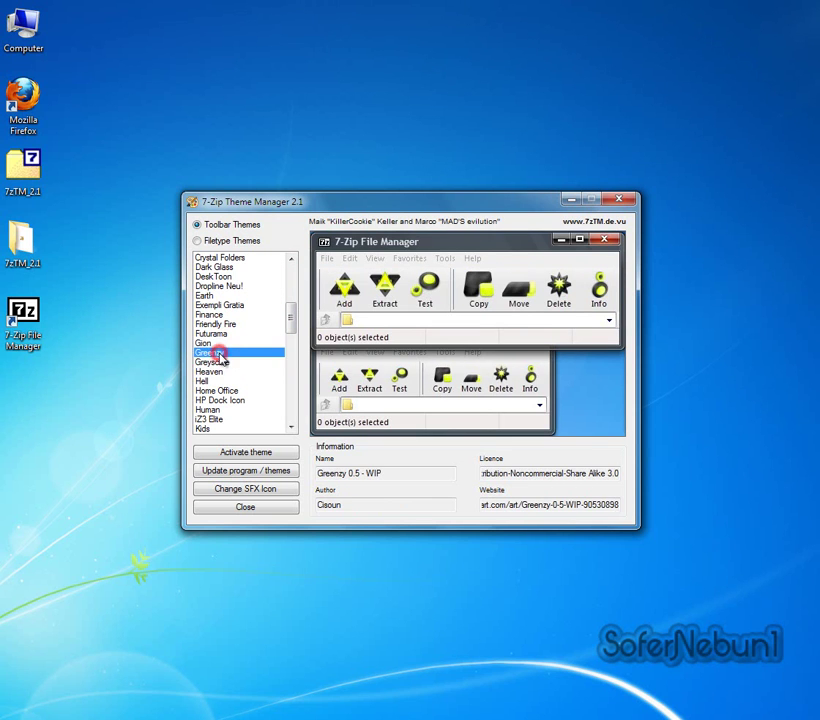
click(222, 362)
Activate the Gion toolbar theme and check the new toolbar in 7-Zip File Manager
click(212, 344)
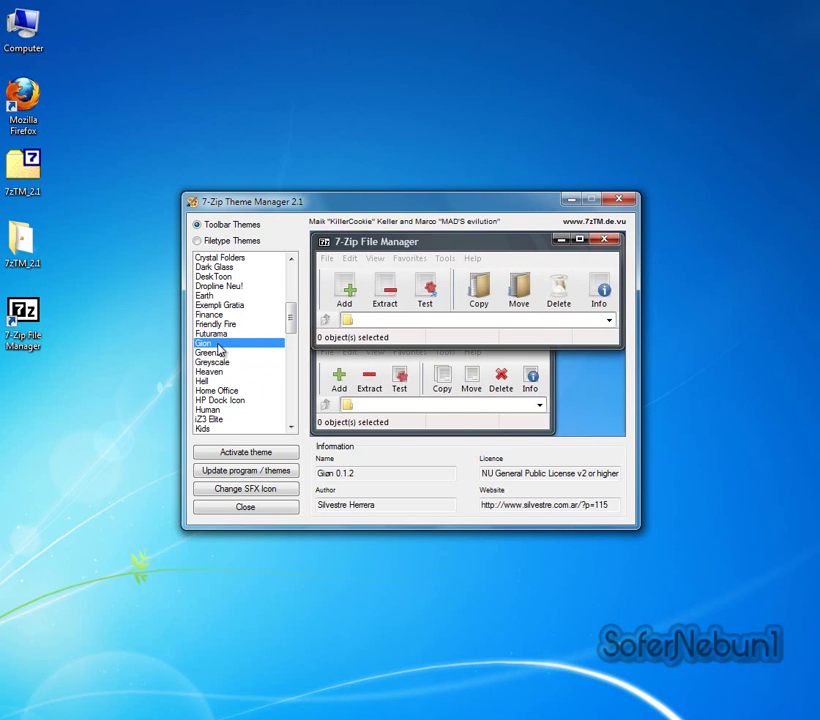
click(253, 455)
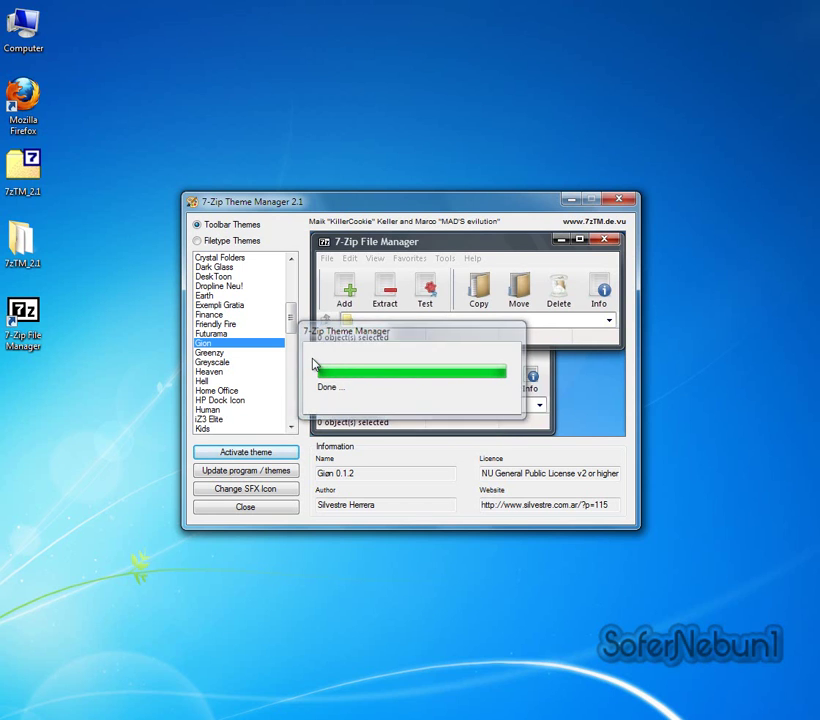
click(440, 416)
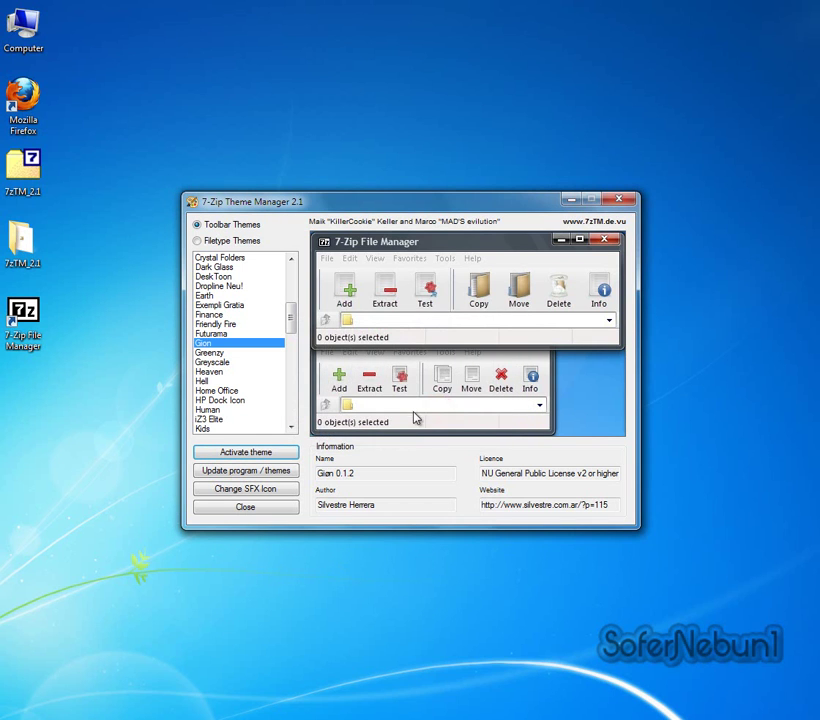
double_click(36, 318)
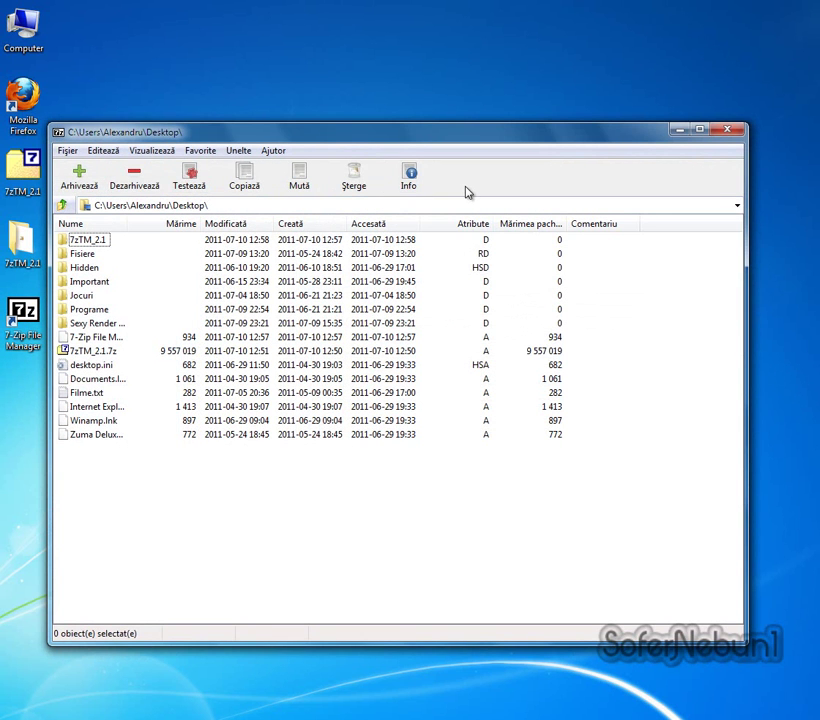
click(727, 129)
Activate the HP Dock Icon toolbar theme and check the result in 7-Zip File Manager
click(214, 362)
click(214, 371)
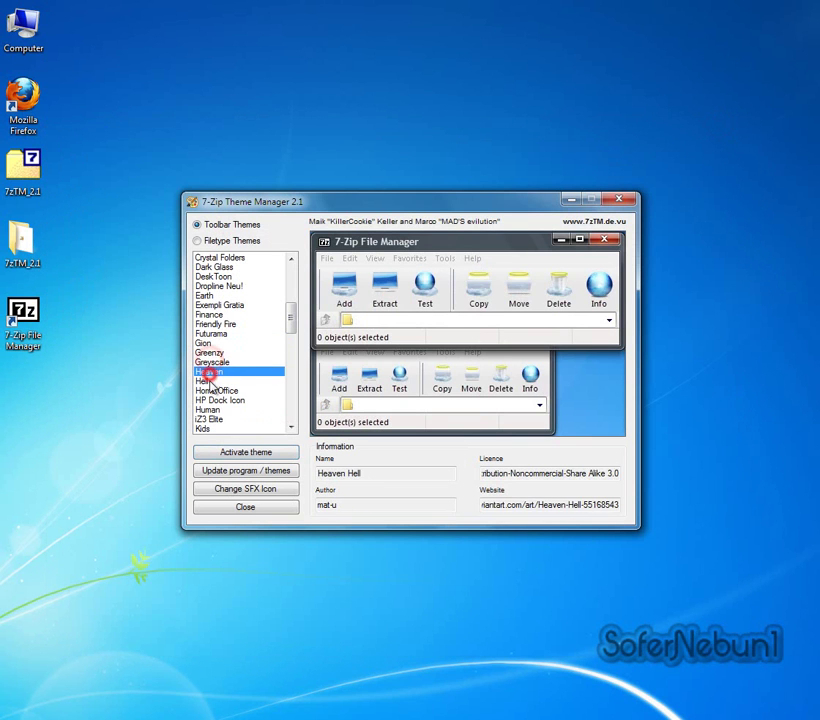
click(207, 399)
click(240, 455)
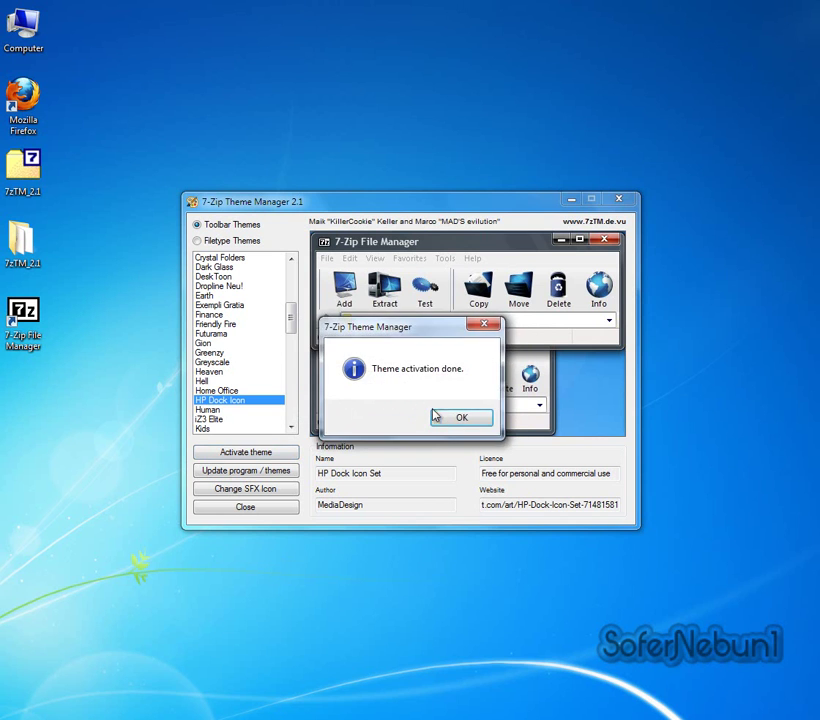
click(436, 417)
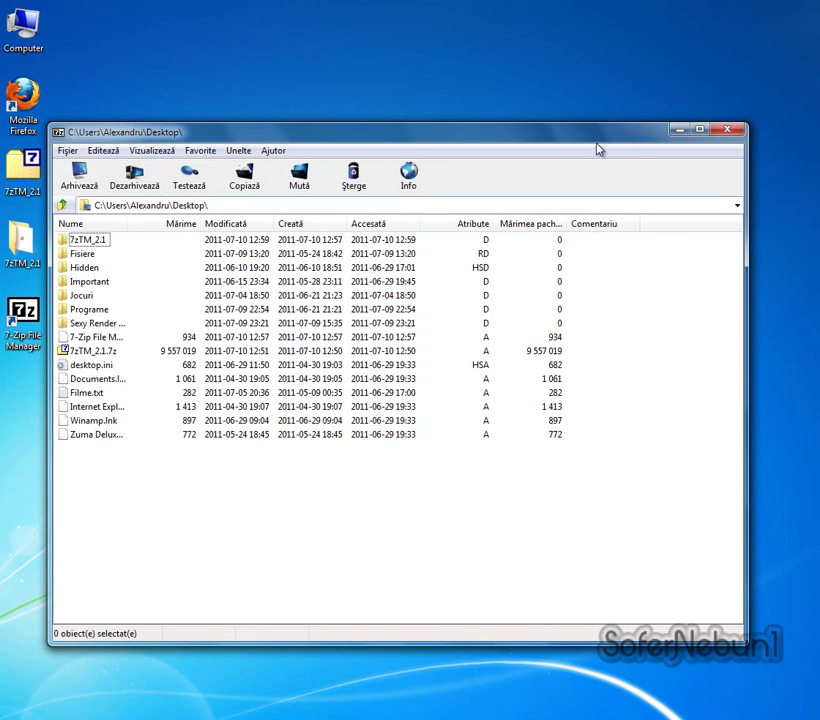
click(728, 131)
Switch to the filetype themes, compare the first few previews and activate bledd's Black Icons
click(197, 241)
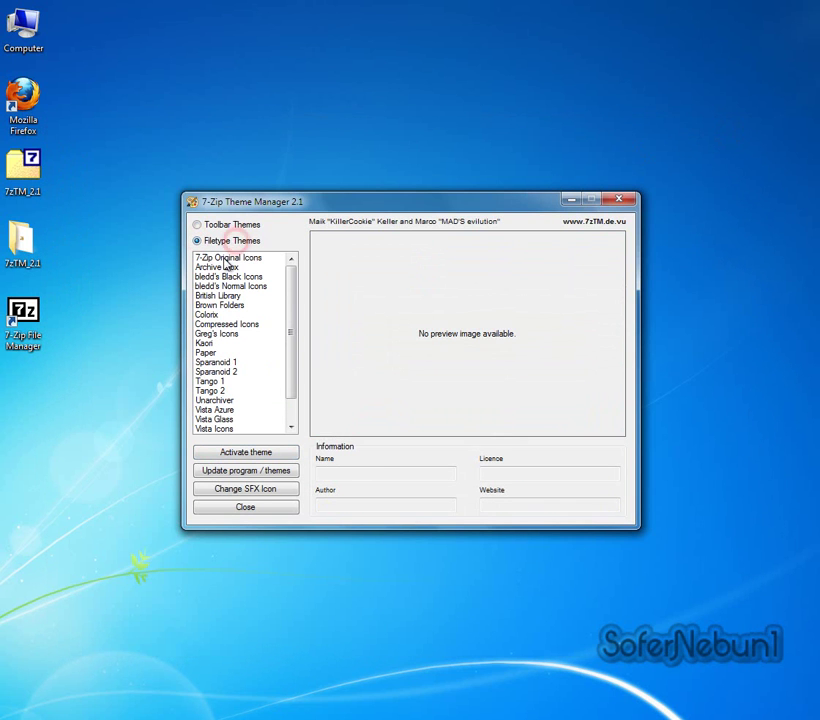
click(227, 259)
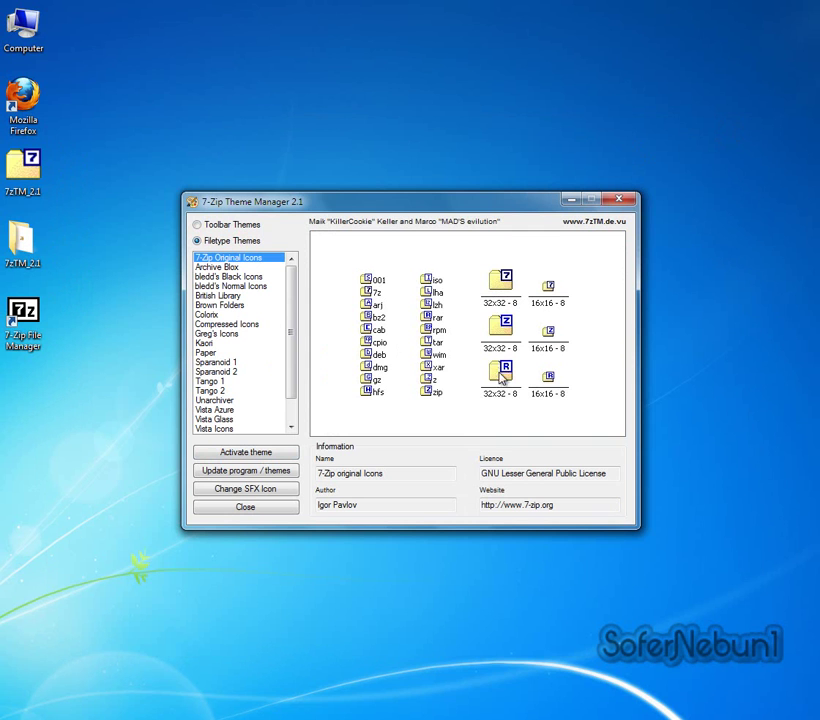
click(222, 268)
click(222, 277)
click(222, 287)
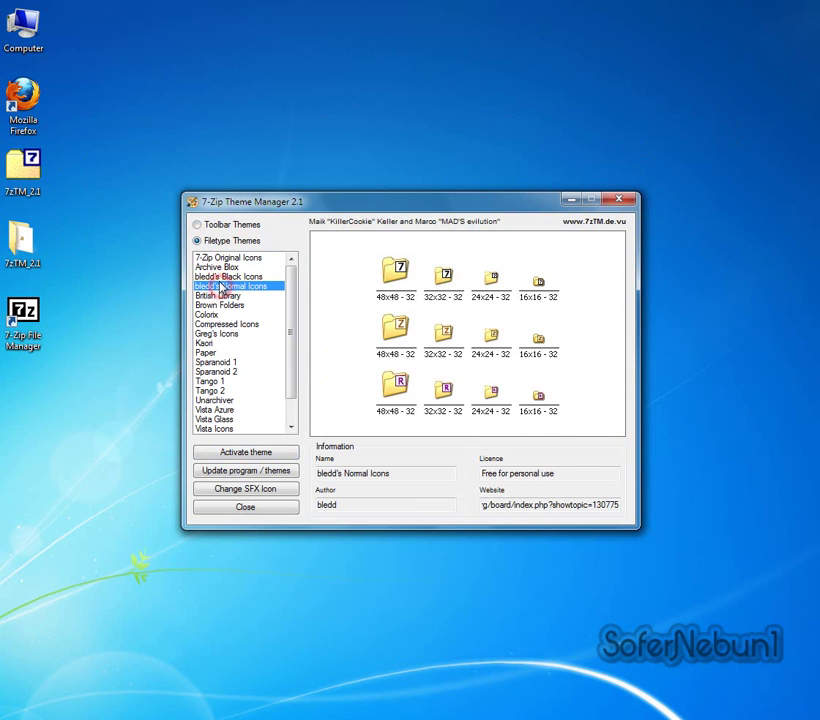
click(222, 277)
click(251, 455)
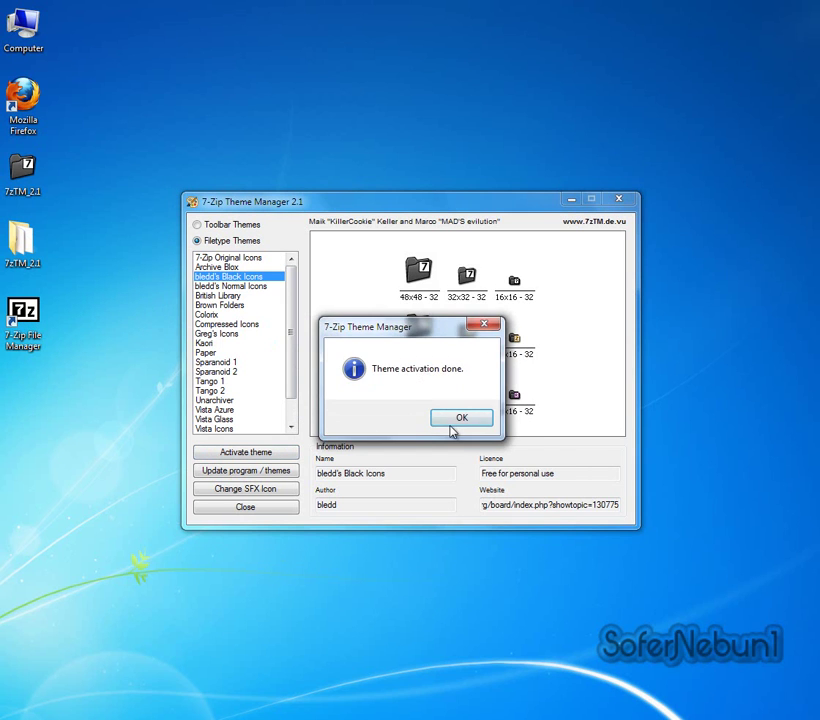
click(447, 423)
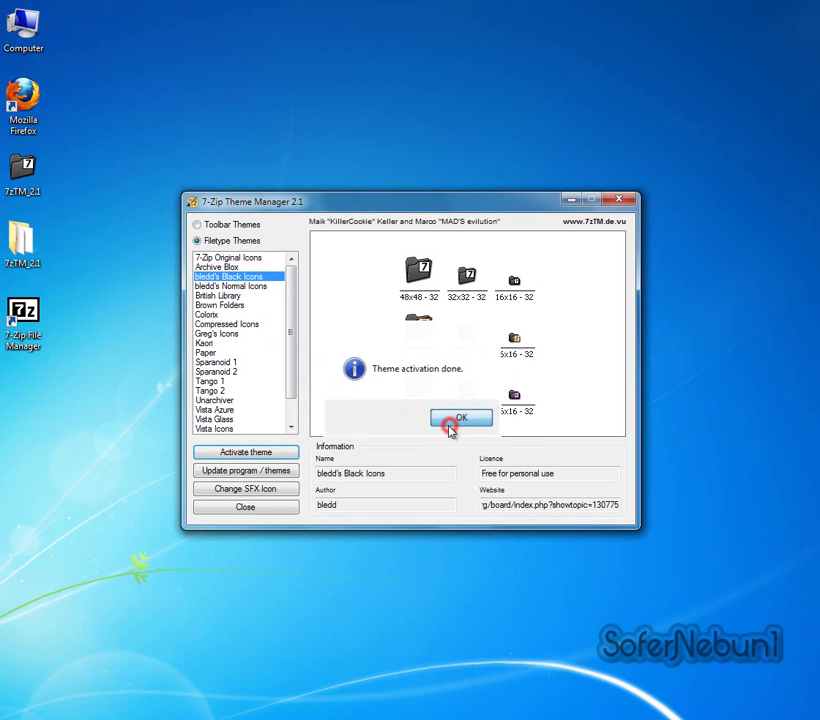
Look at the 7-Zip options available for the 7zTM_2.1 archive on the desktop without choosing any
right_click(27, 175)
mouse_move(198, 197)
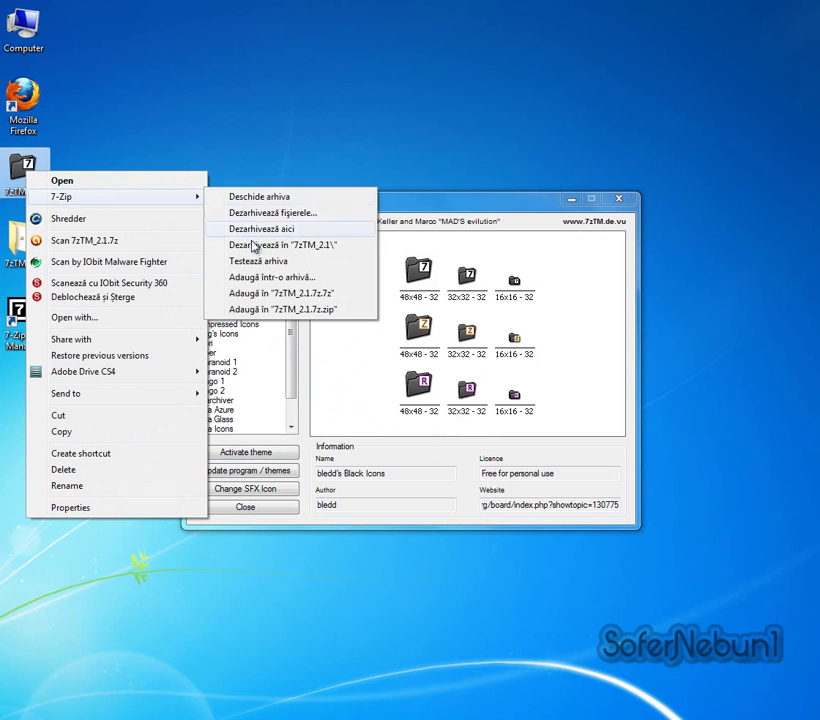
click(243, 141)
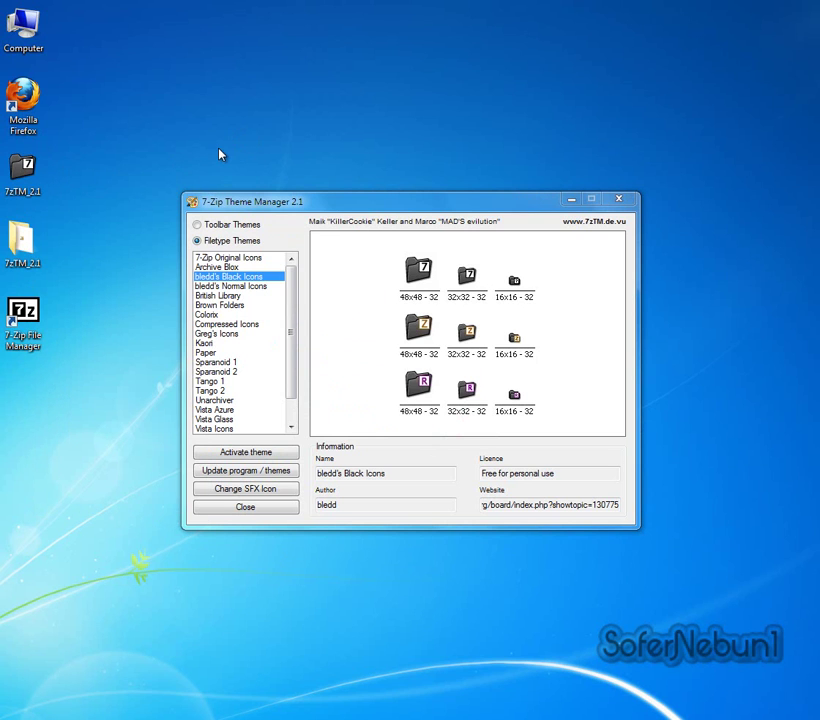